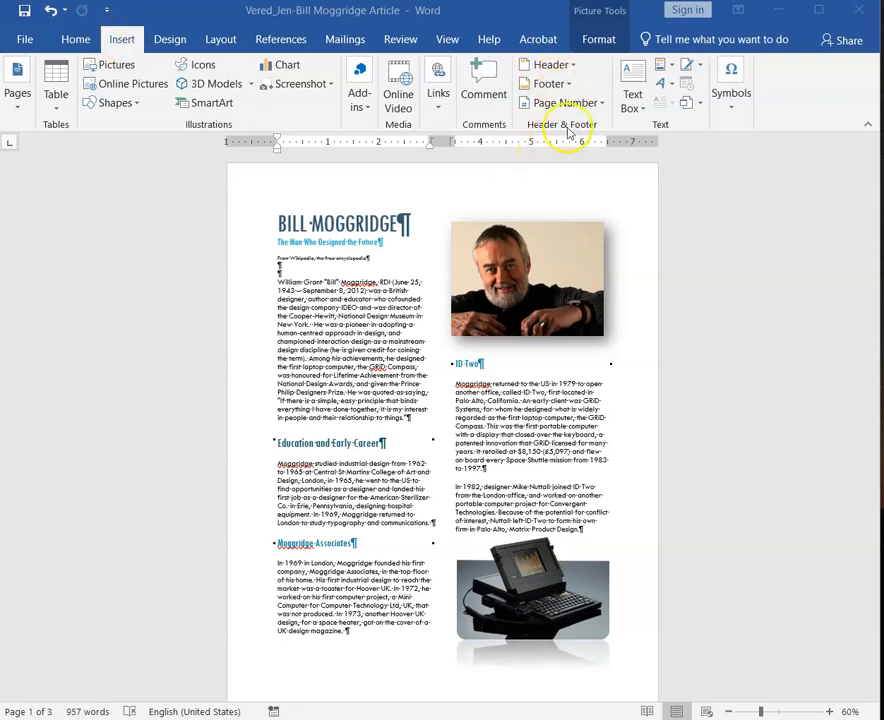
Step: Insert the built-in Retrospect footer into the document
left_click(566, 86)
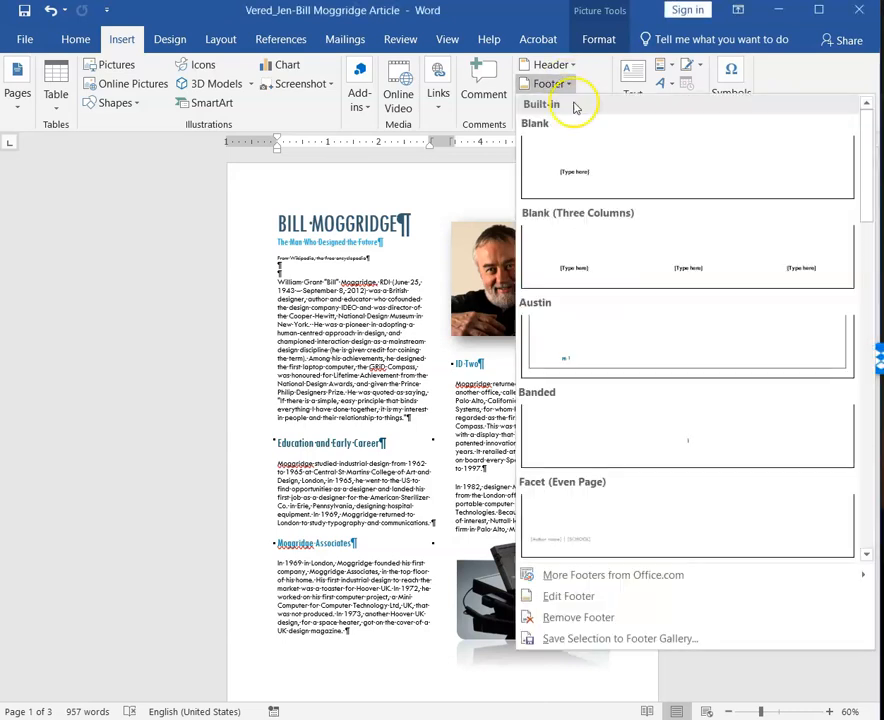
left_click_drag(870, 198, 857, 347)
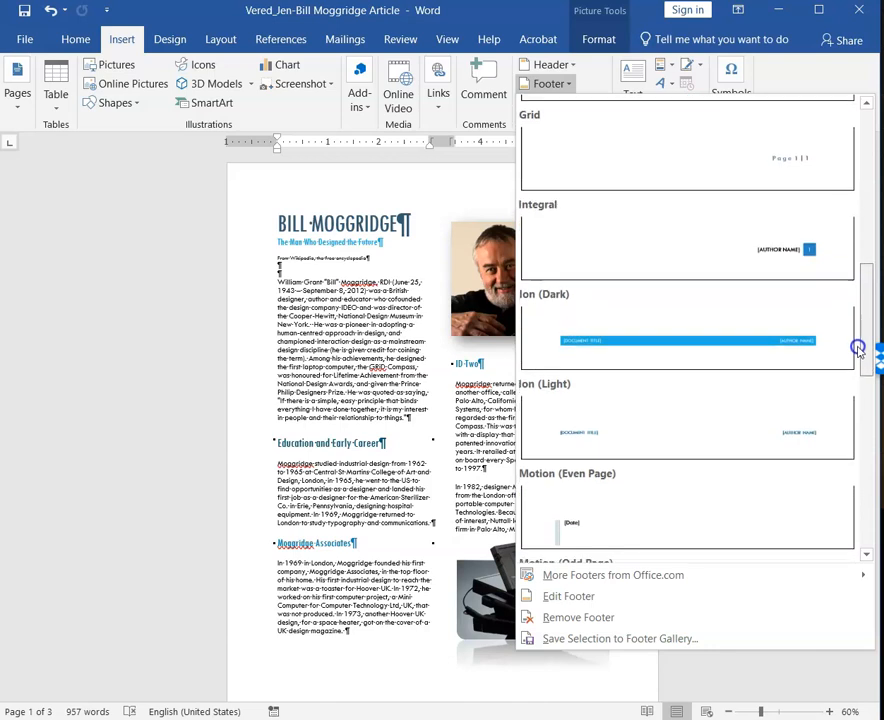
left_click_drag(857, 348, 858, 424)
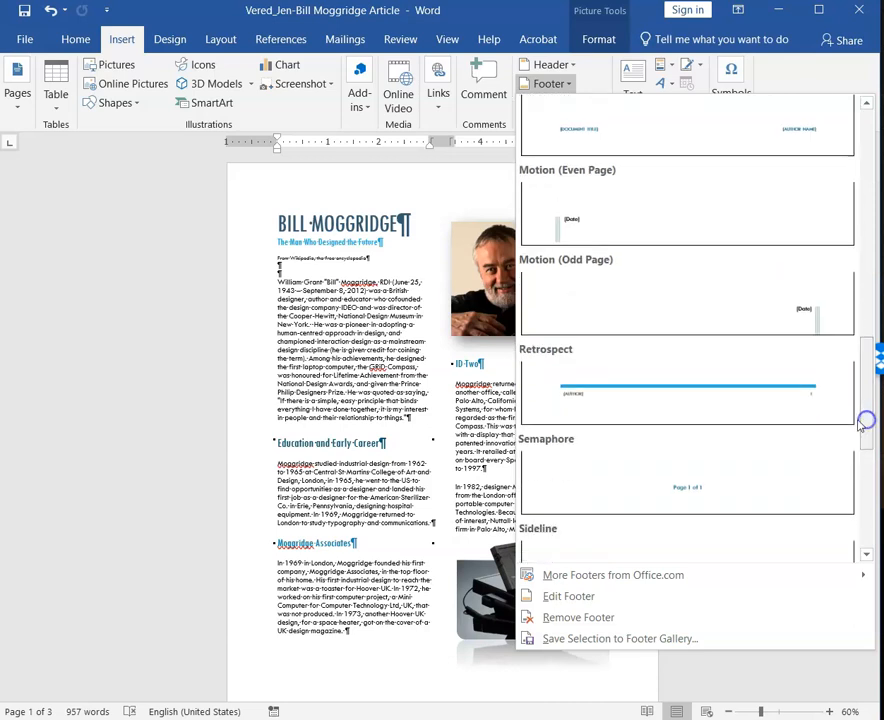
left_click(731, 392)
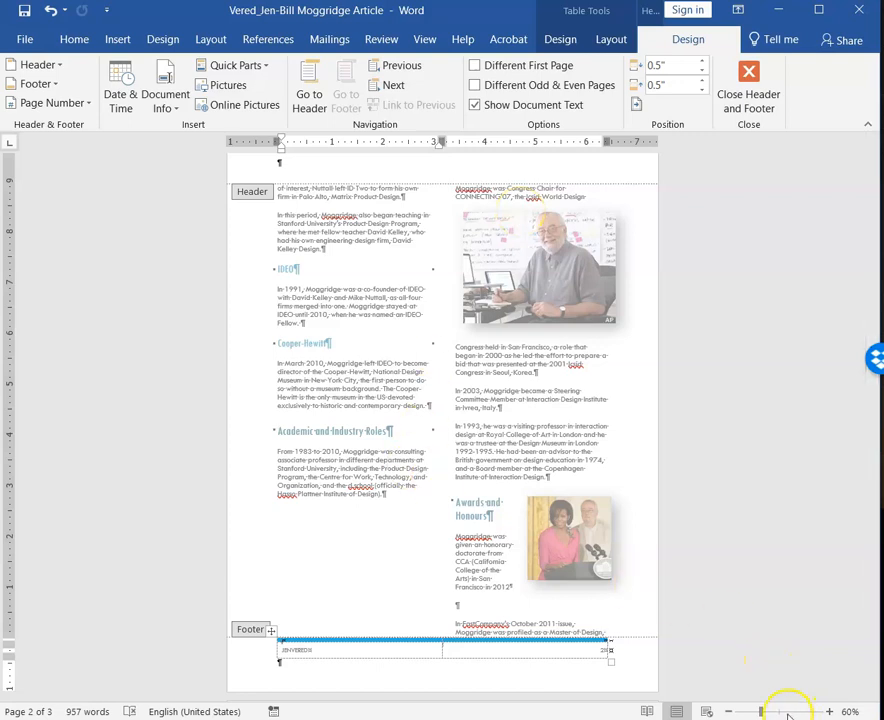
Step: Zoom to 110% on the page 2 footer and inspect its author and page number fields
left_click_drag(780, 712, 781, 712)
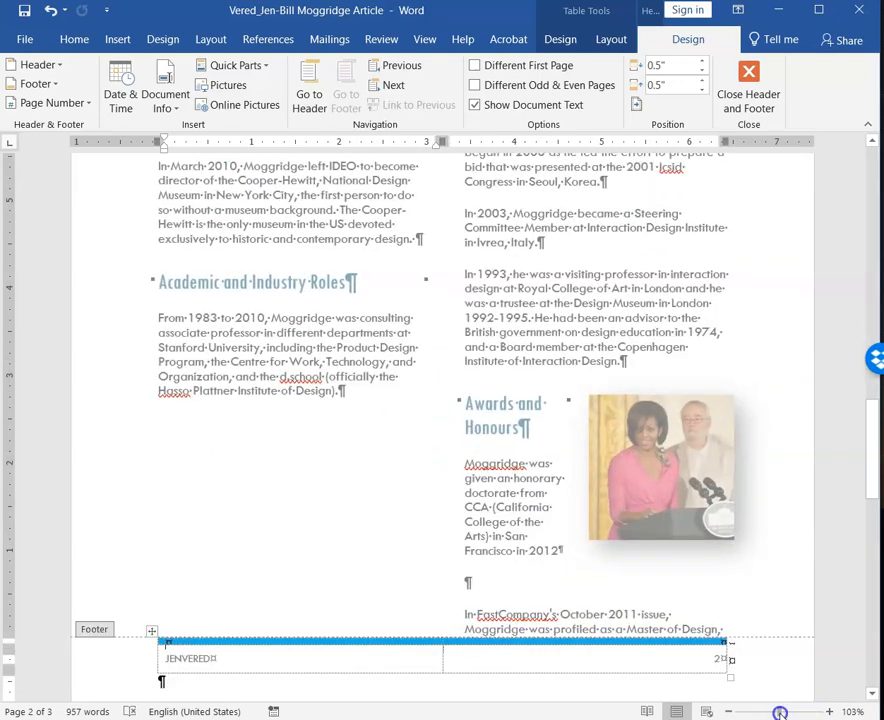
left_click(829, 711)
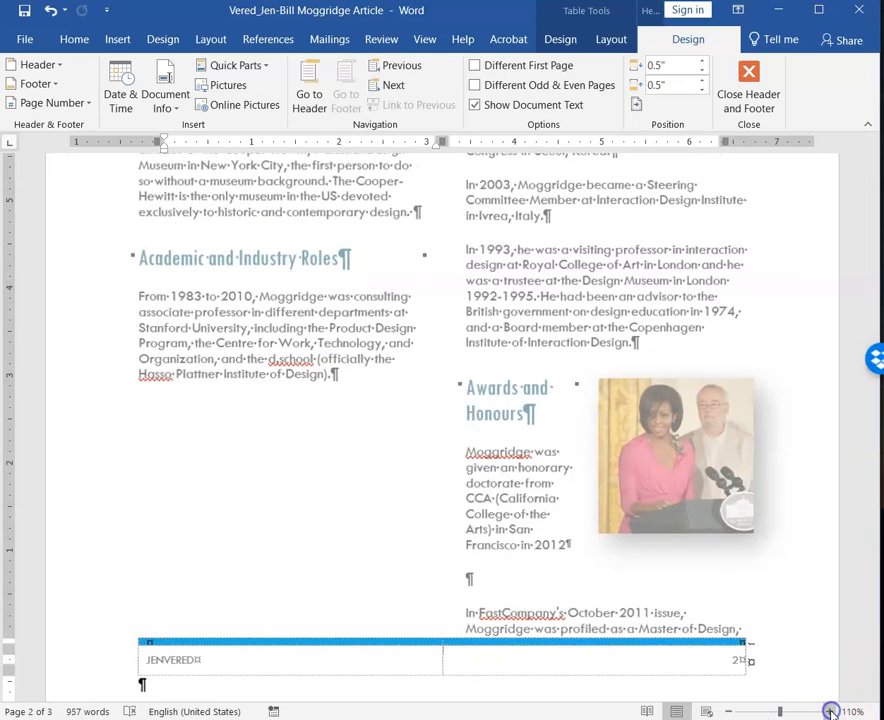
left_click(829, 711)
left_click(829, 711)
left_click(829, 711)
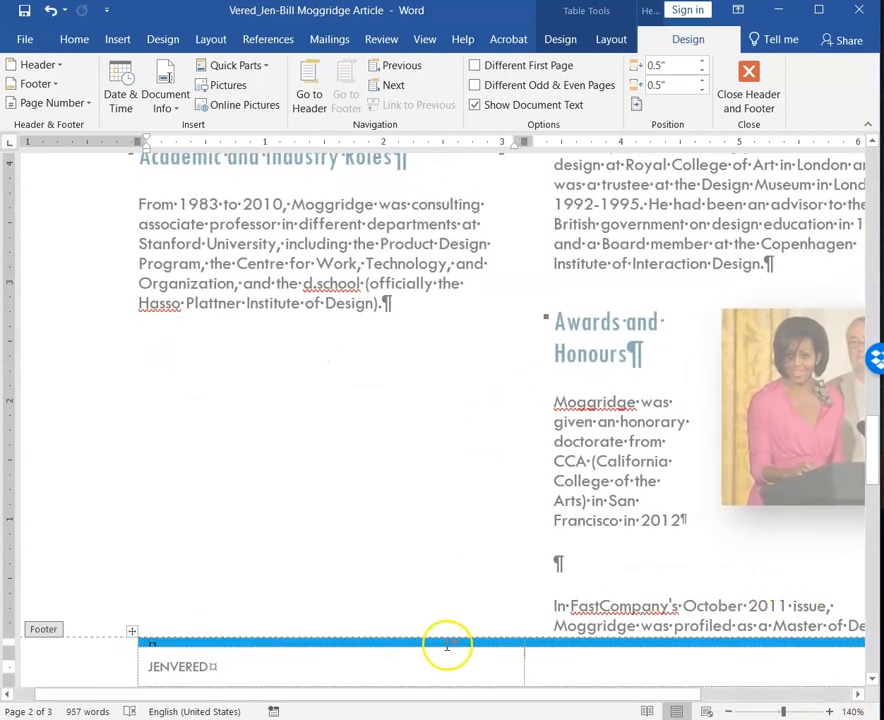
left_click(730, 711)
left_click(730, 711)
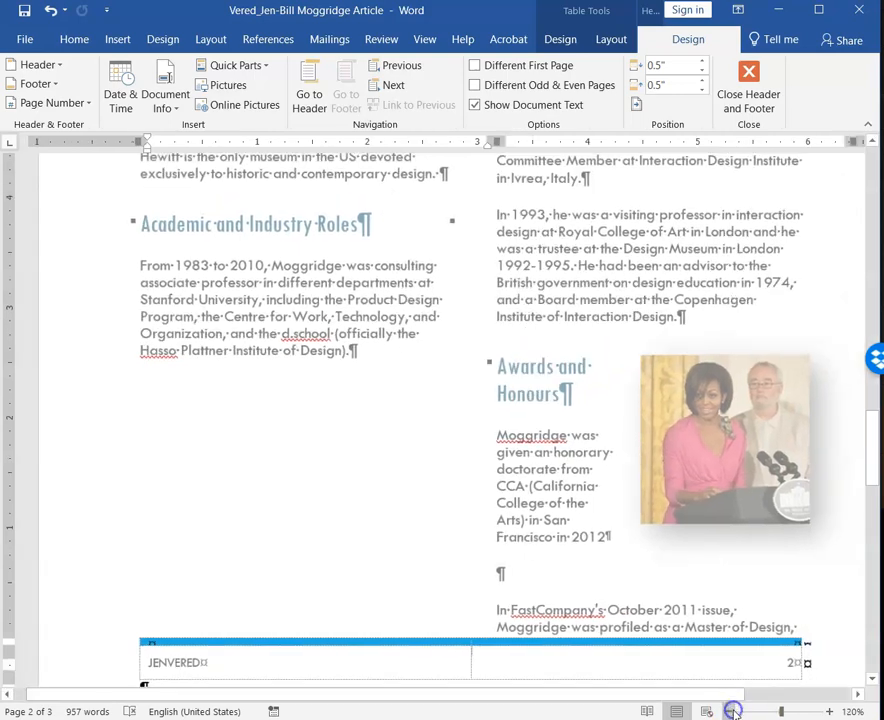
left_click(730, 711)
left_click_drag(868, 476, 876, 536)
left_click(542, 358)
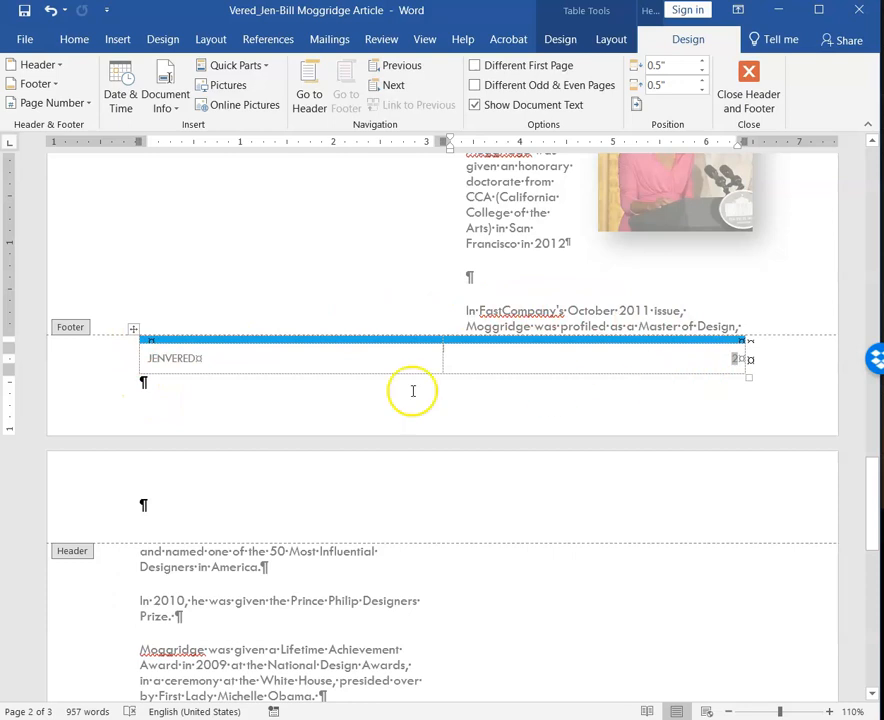
Step: Examine the footer's table structure by selecting the whole table and its author cell
left_click(134, 329)
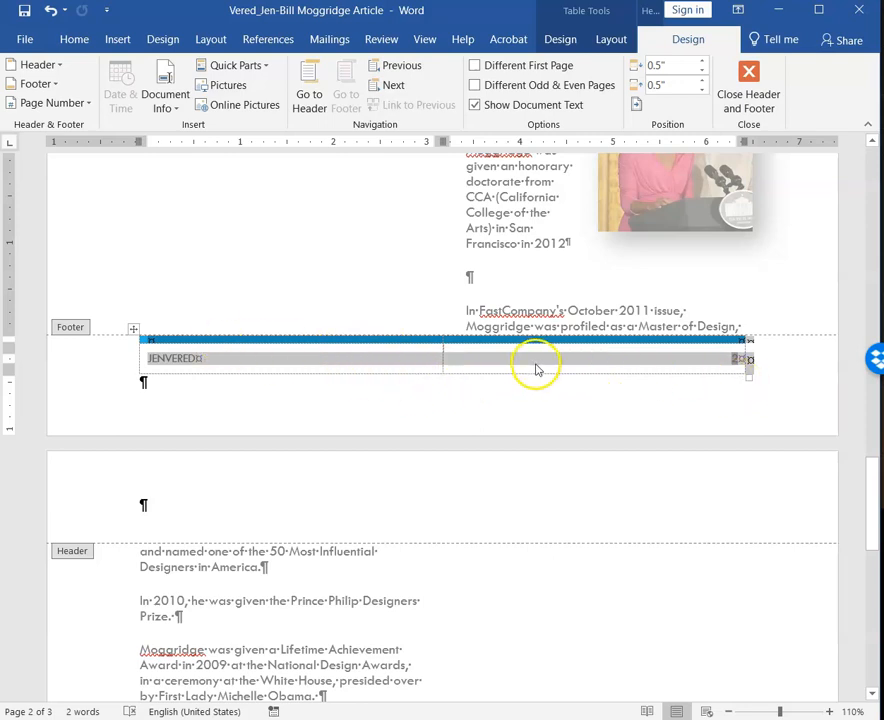
left_click(391, 341)
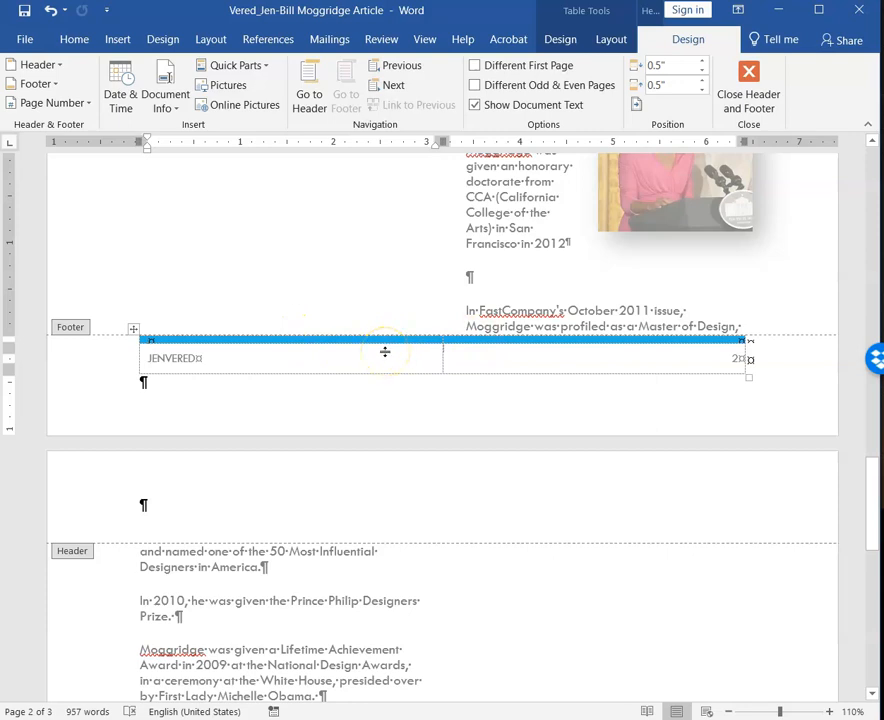
left_click(413, 352)
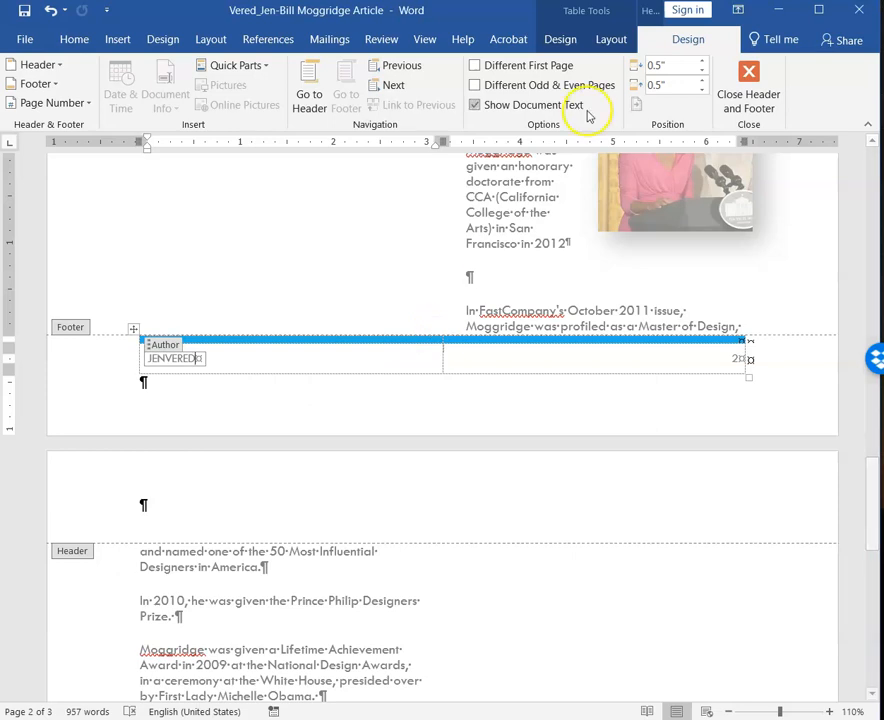
left_click(133, 329)
left_click(432, 368)
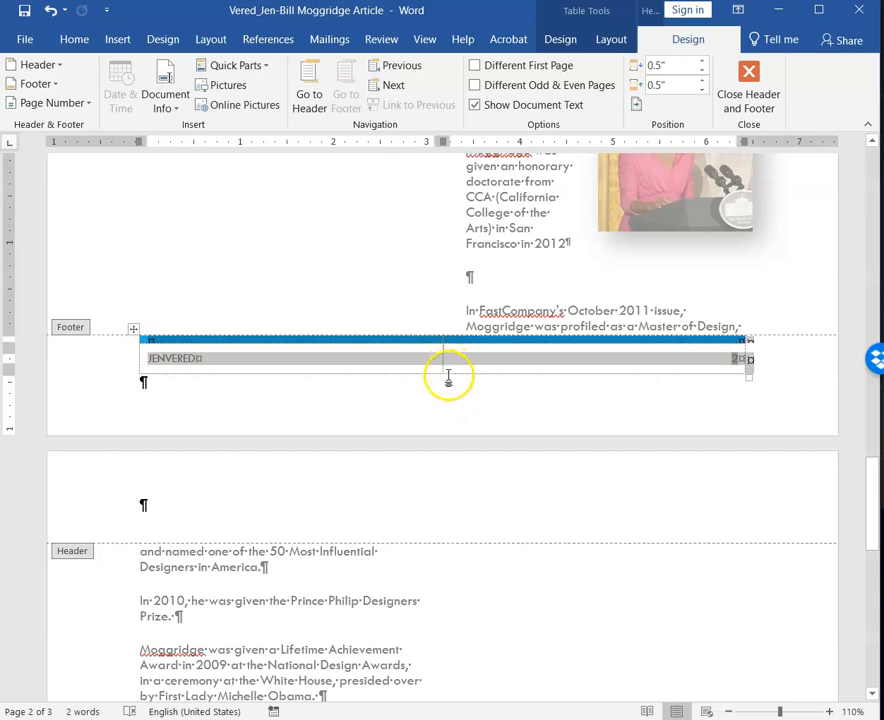
left_click(361, 362)
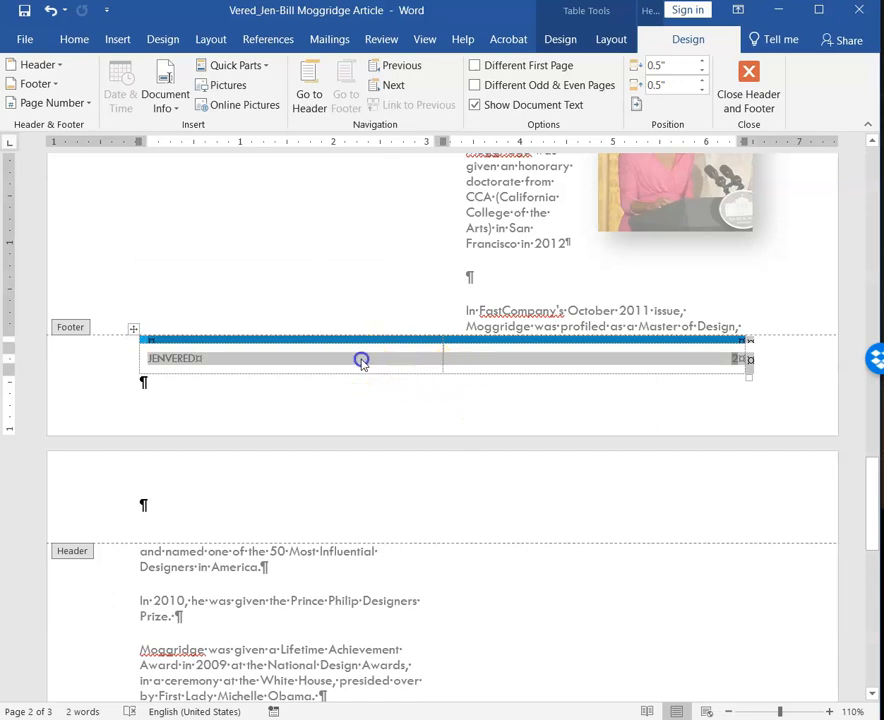
left_click(264, 366)
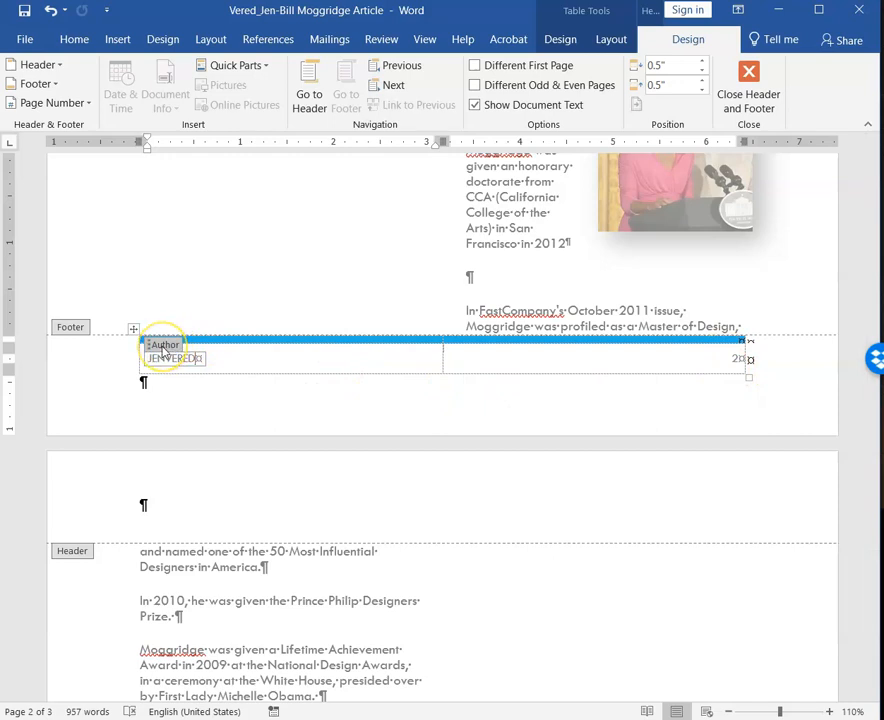
Step: Delete the Author field from the footer and enter "BILL MOGGRIDGE" in its place
left_click(163, 345)
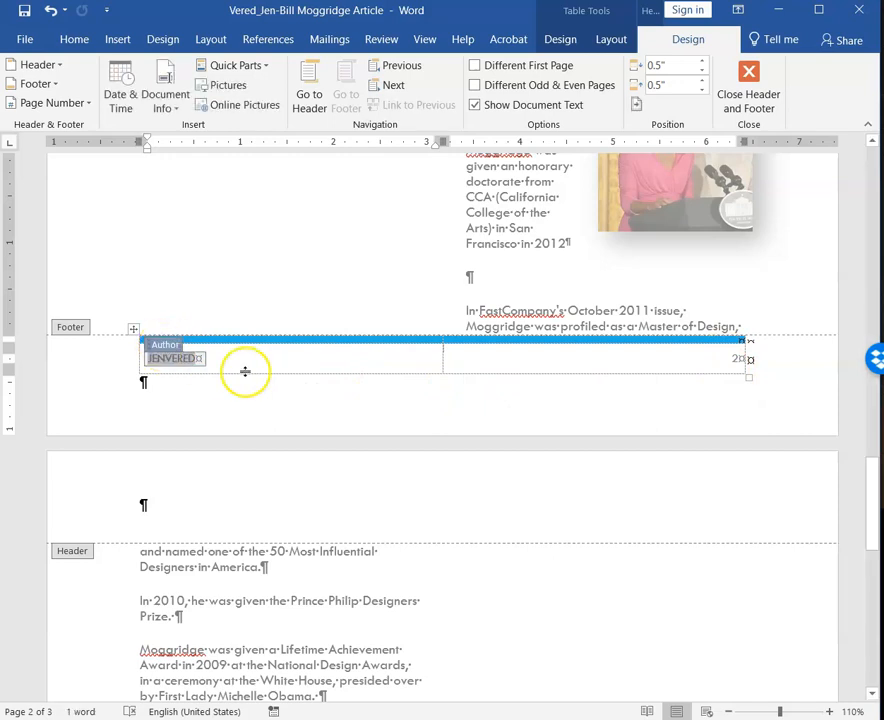
left_click(173, 364)
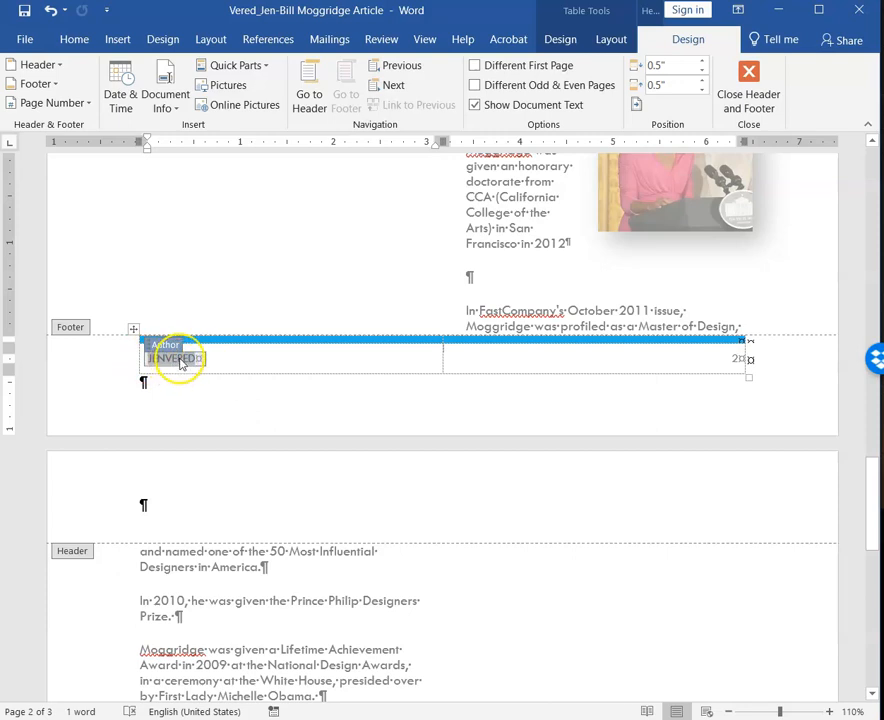
left_click(236, 358)
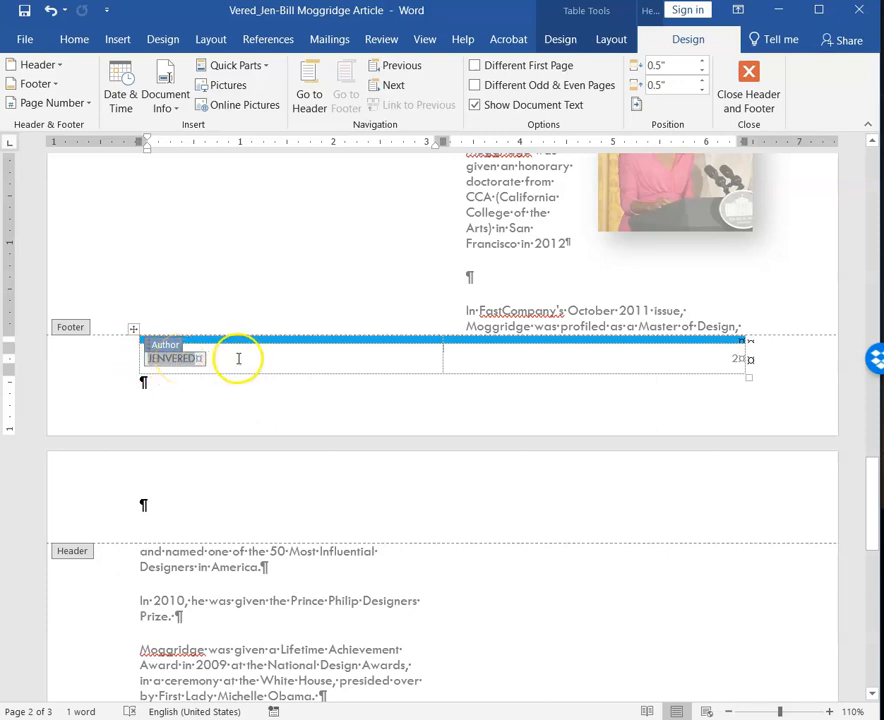
left_click(166, 343)
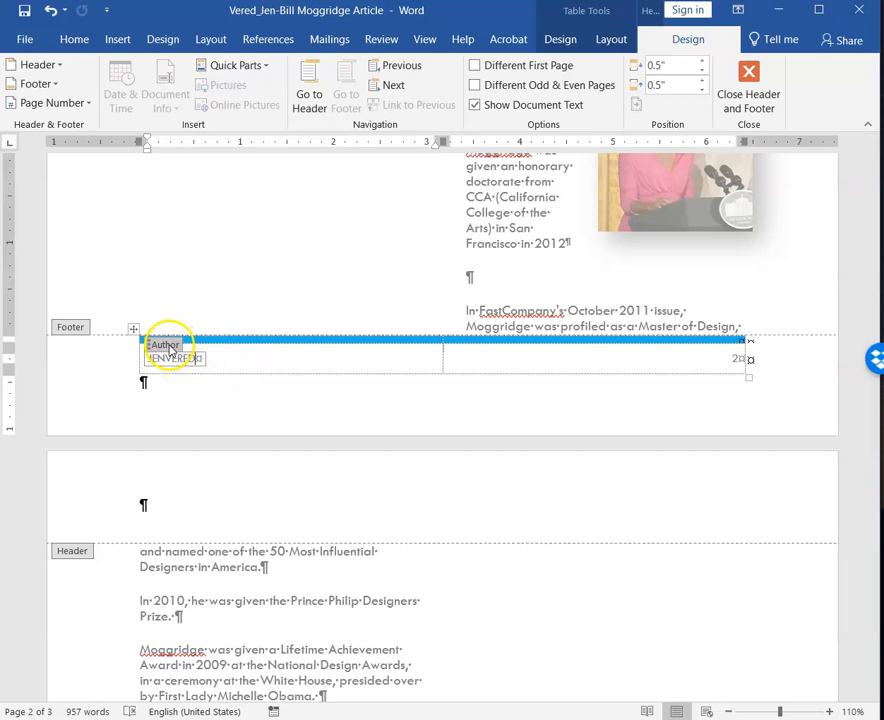
left_click(169, 347)
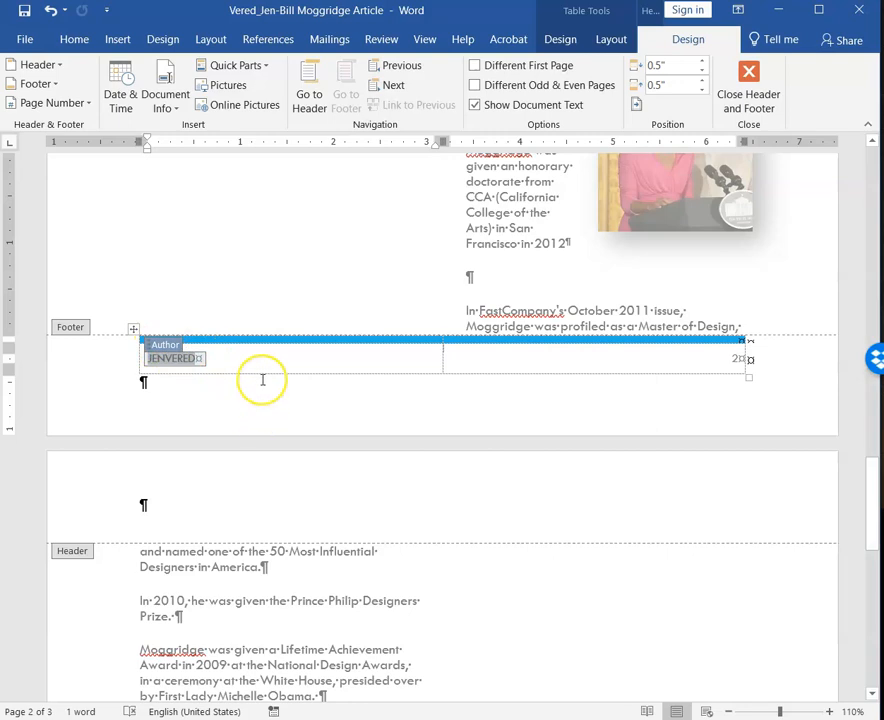
key("Delete")
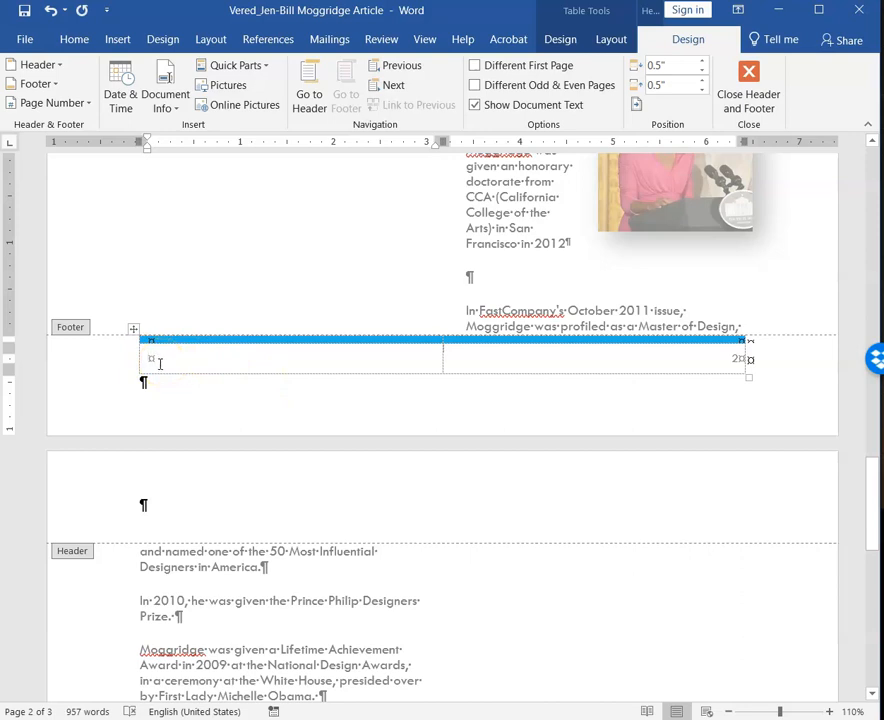
type("Bi")
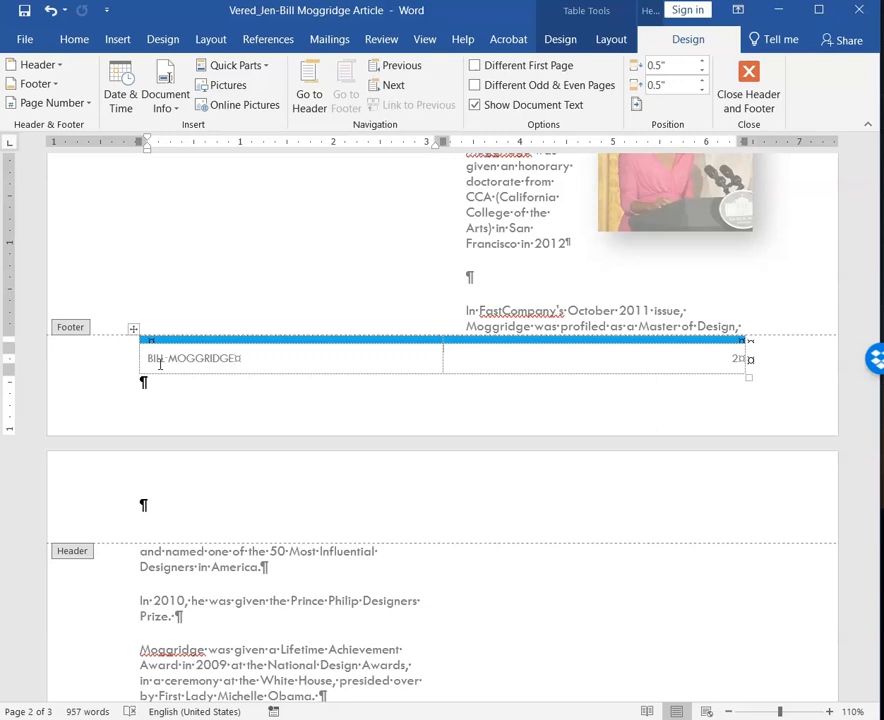
Step: Add "THE MAN WHO DESIGNED THE FUTURE" on a new line below the footer title and finish footer editing
key("shift+Return")
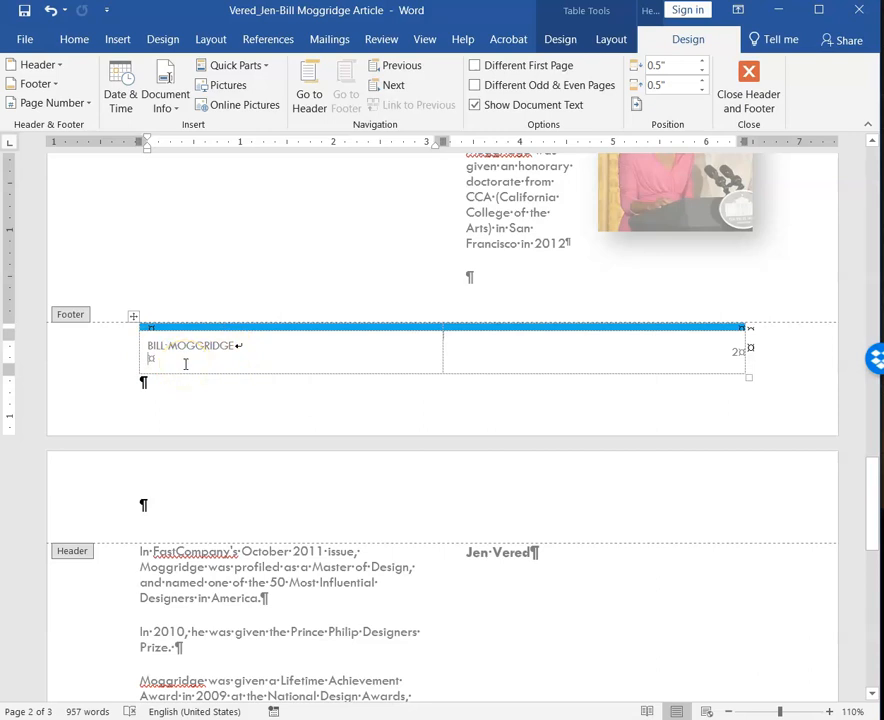
type("THE MAN WHO DESIGNED THE FUTURE")
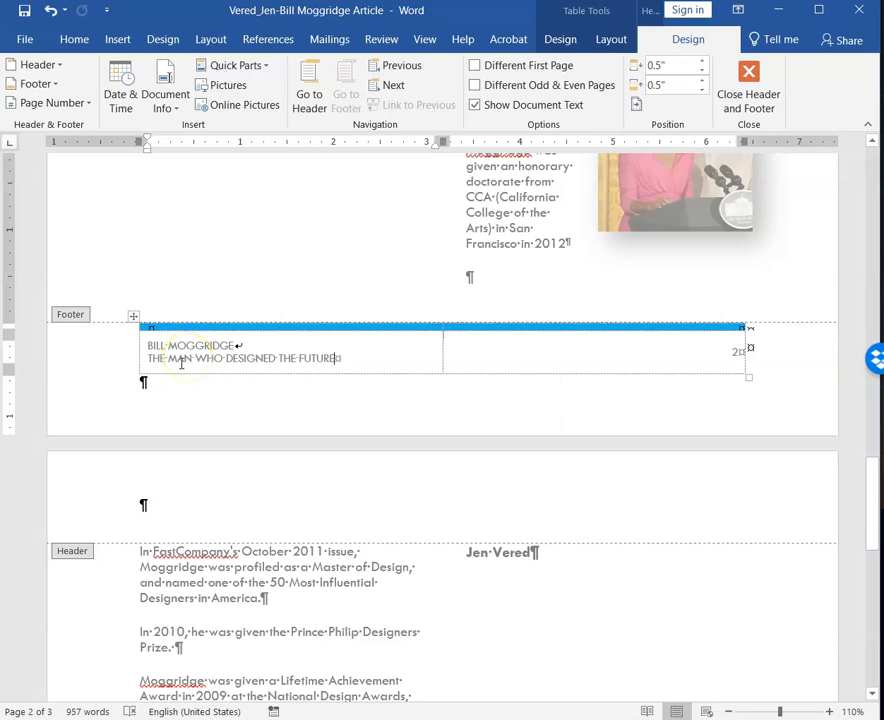
left_click(752, 80)
Step: Switch the page movement to Side to Side to view whole pages next to each other
scroll(730, 345, "up", 15)
left_click(730, 345)
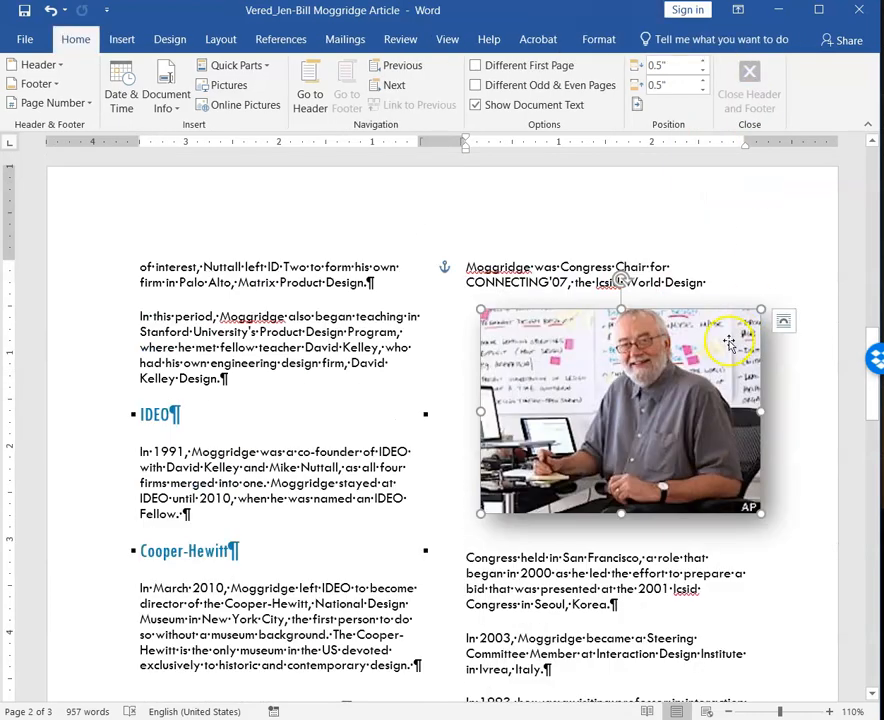
left_click(447, 40)
left_click(277, 100)
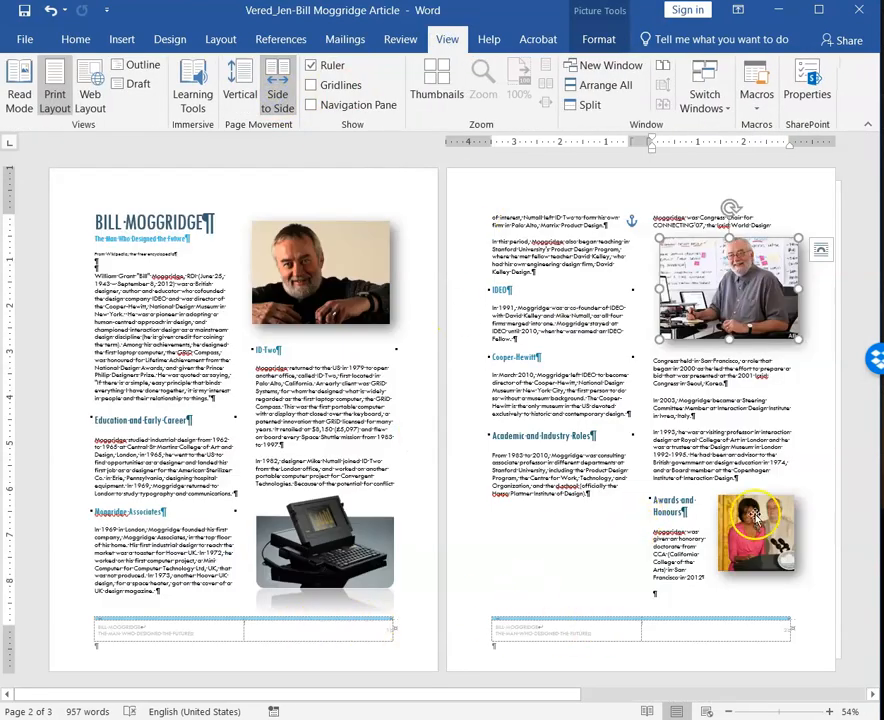
mouse_move(568, 694)
left_mouse_down()
mouse_move(752, 694)
mouse_move(568, 694)
left_mouse_up()
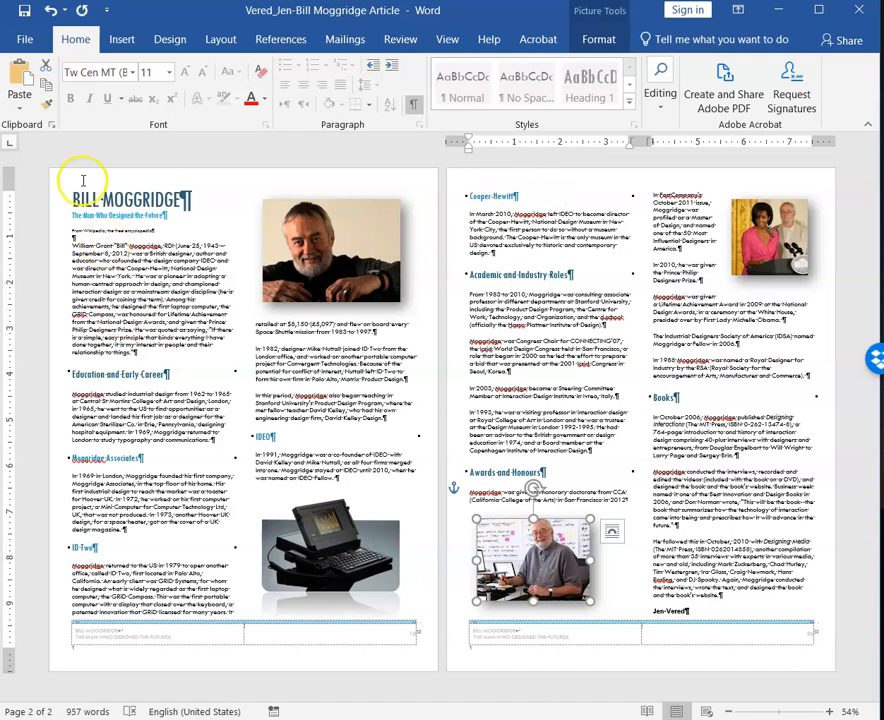
Step: Check which preset is applied to the page margins and look over the two-page layout
left_click(214, 38)
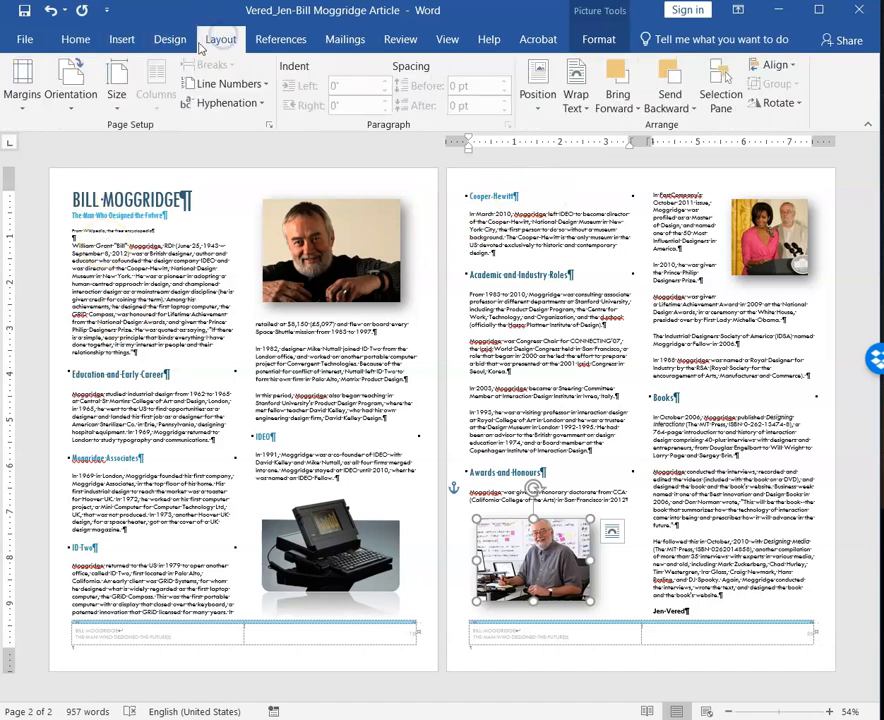
left_click(28, 108)
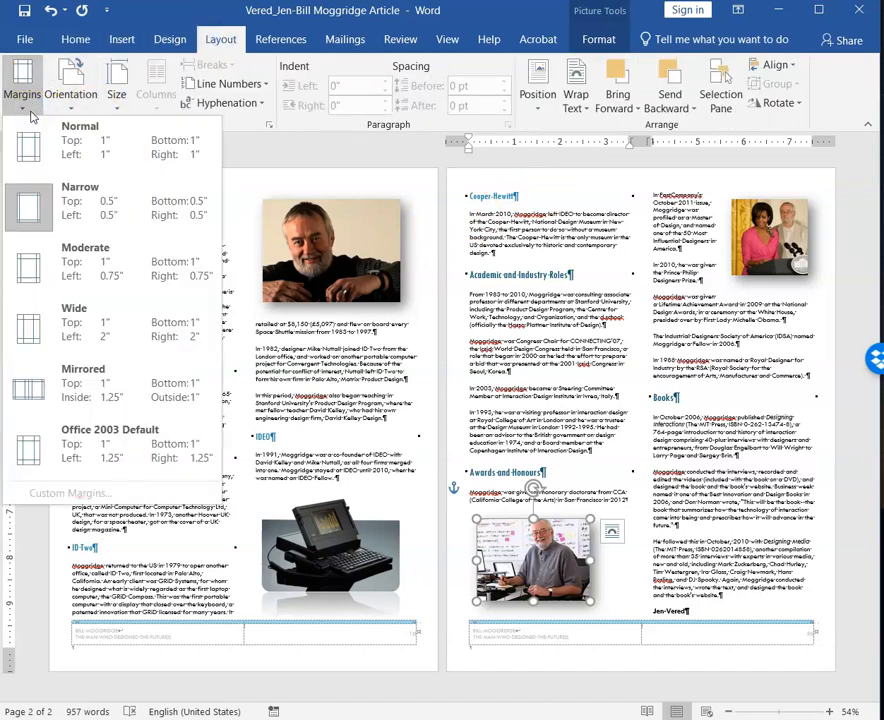
left_click(30, 112)
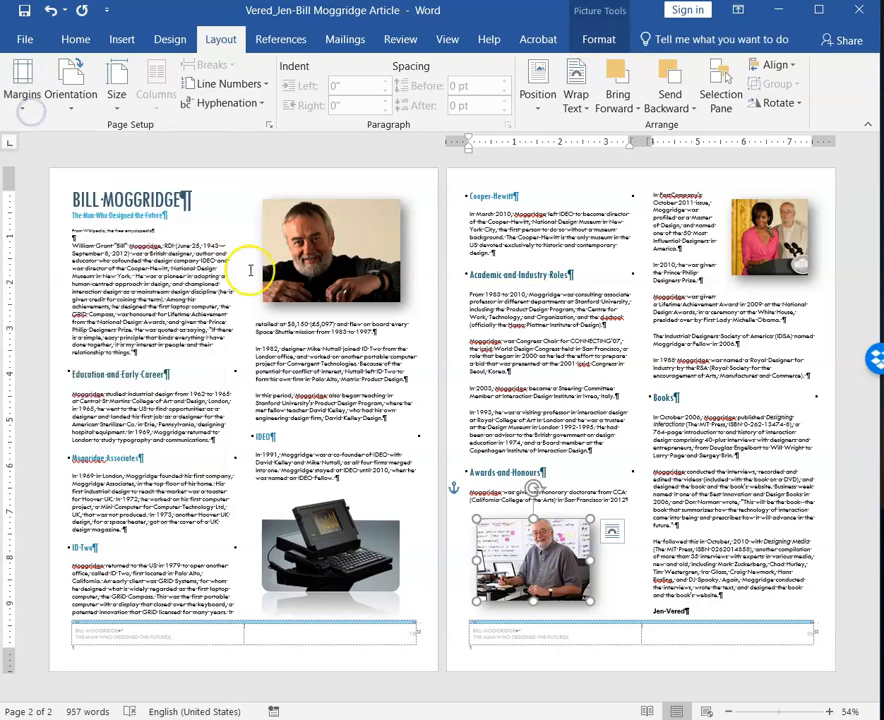
left_click(742, 536)
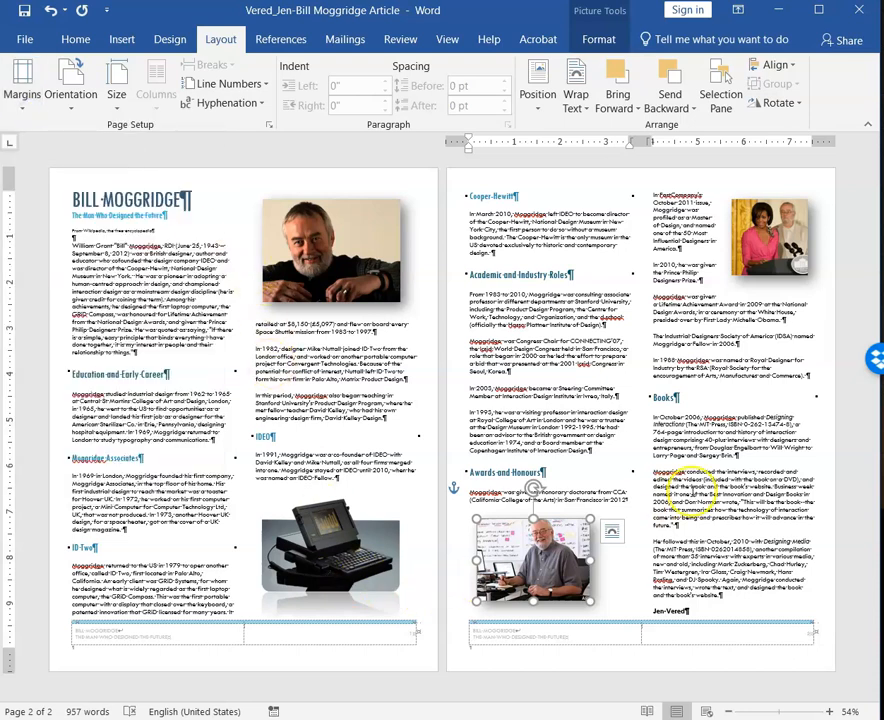
left_click(567, 545)
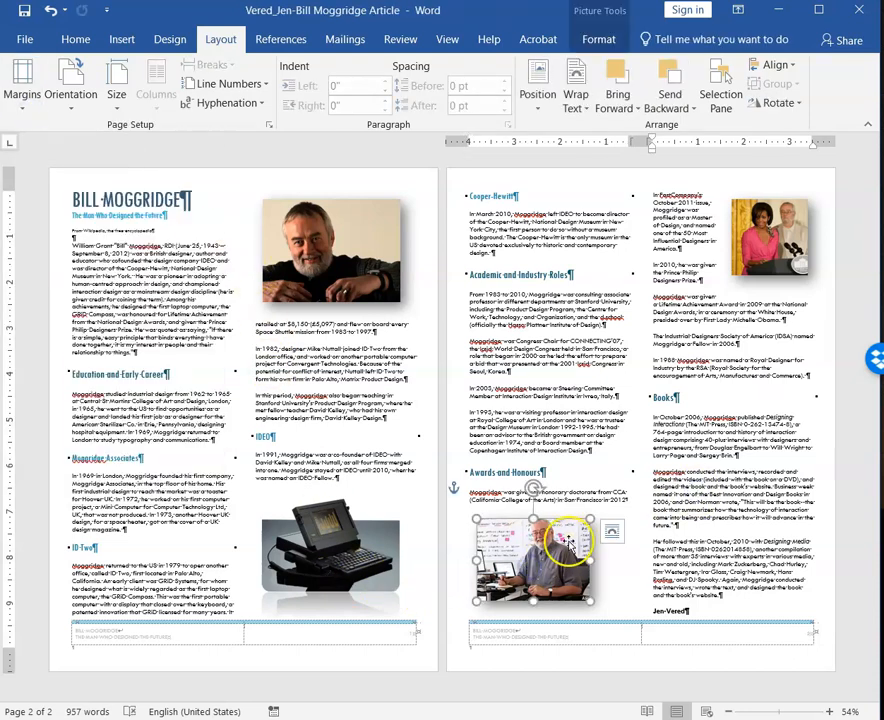
left_click(533, 575)
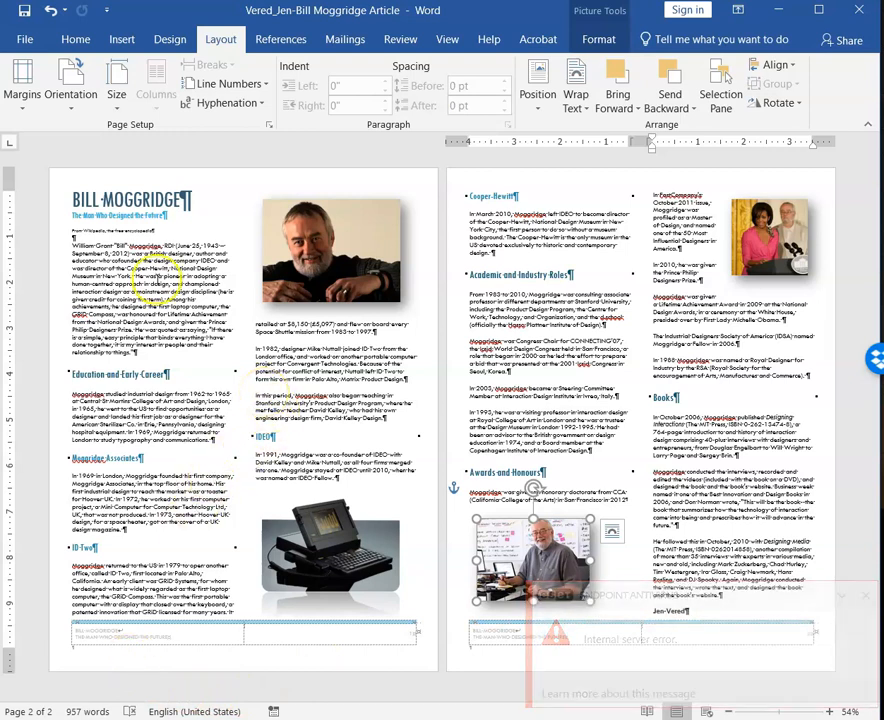
left_click(80, 237)
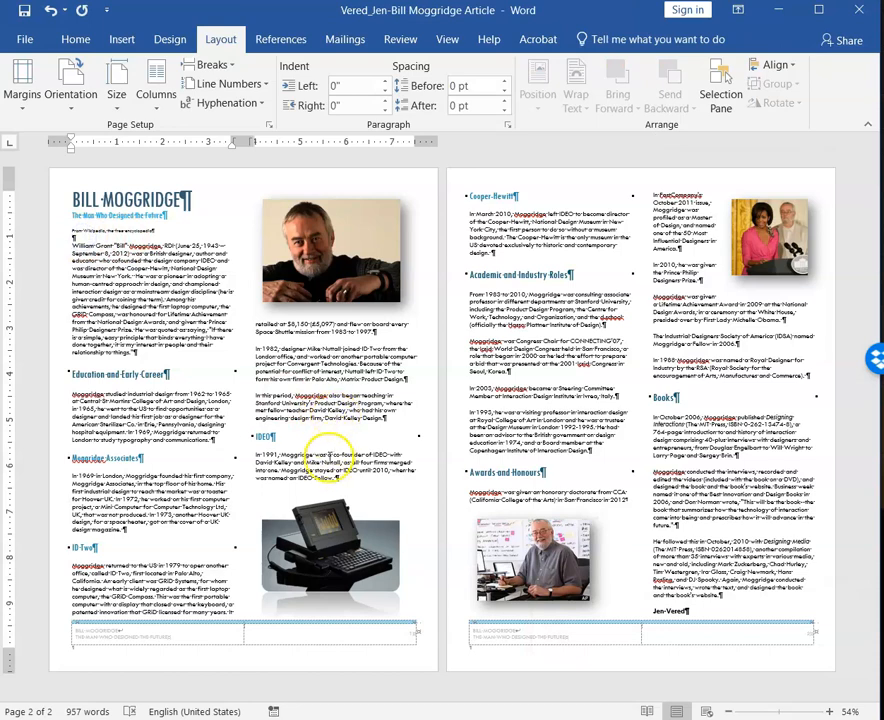
Step: Open the page 1 footer, check its font formatting, and return to the body text
double_click(113, 661)
left_click(73, 651)
left_click_drag(72, 652, 85, 652)
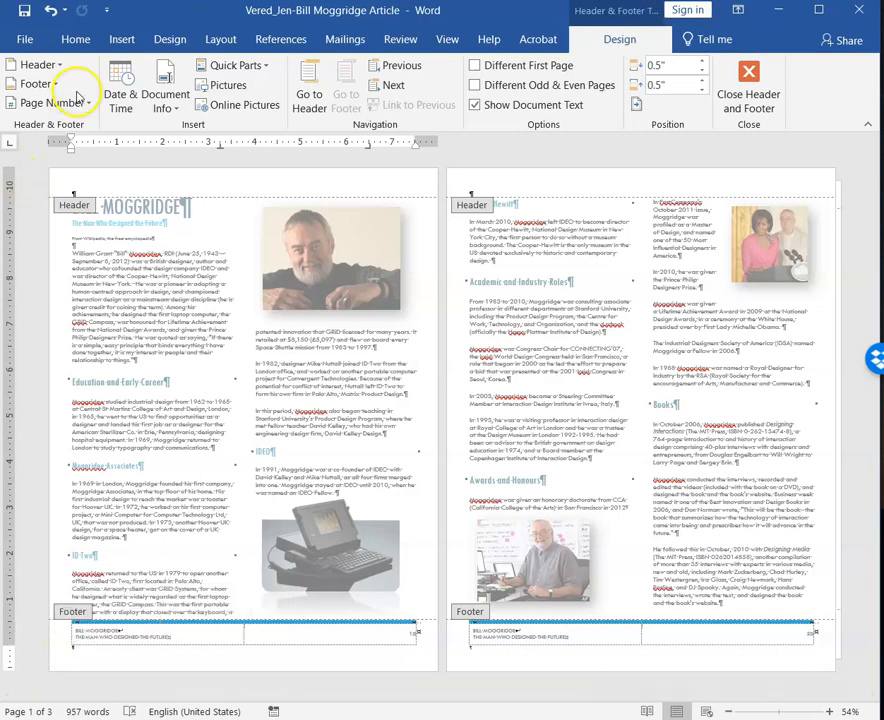
left_click(80, 40)
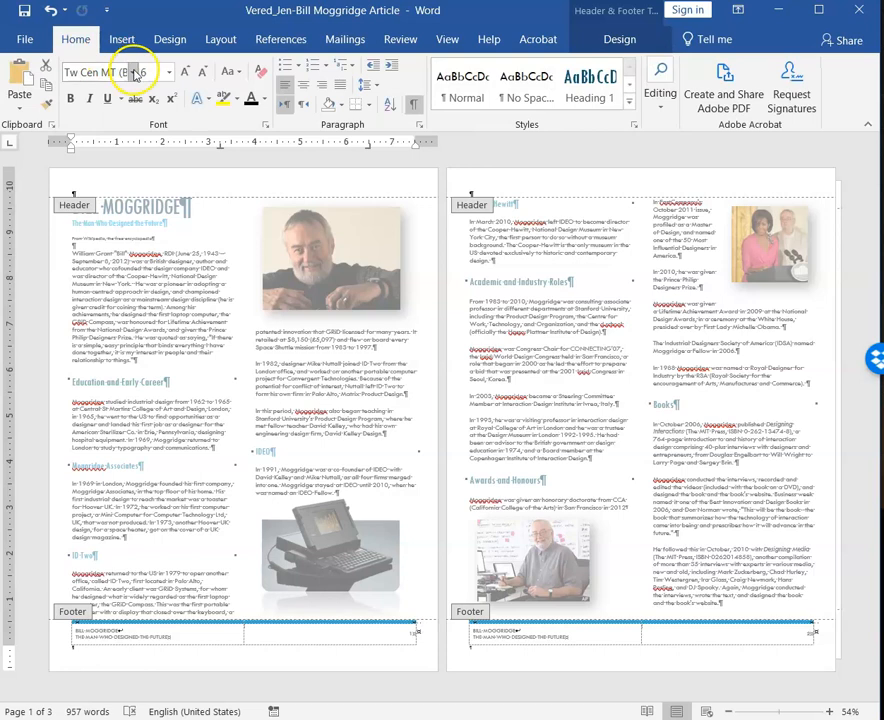
double_click(221, 396)
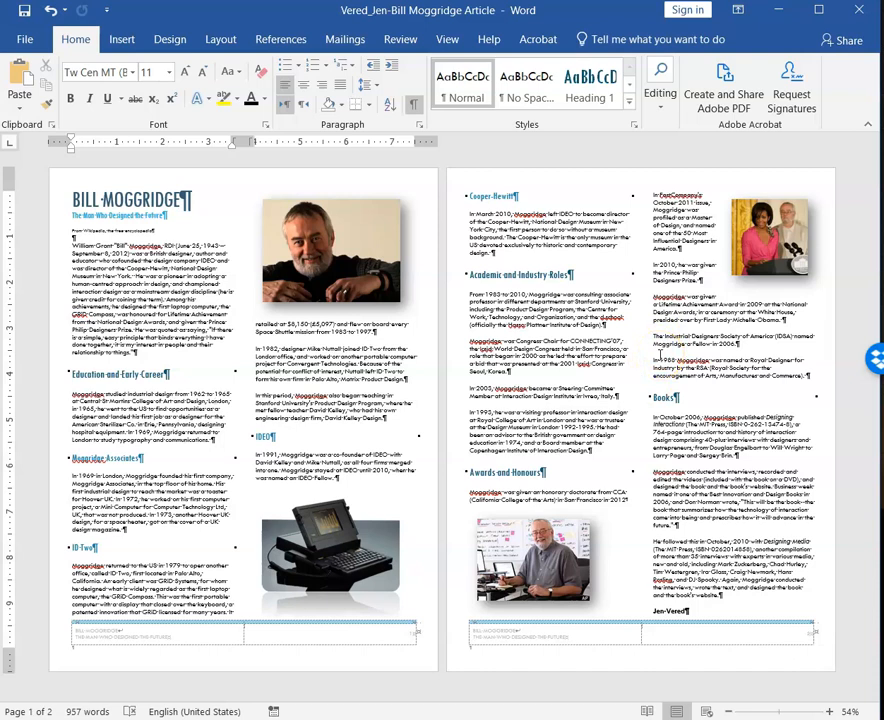
Step: Save the article document
left_click(660, 355)
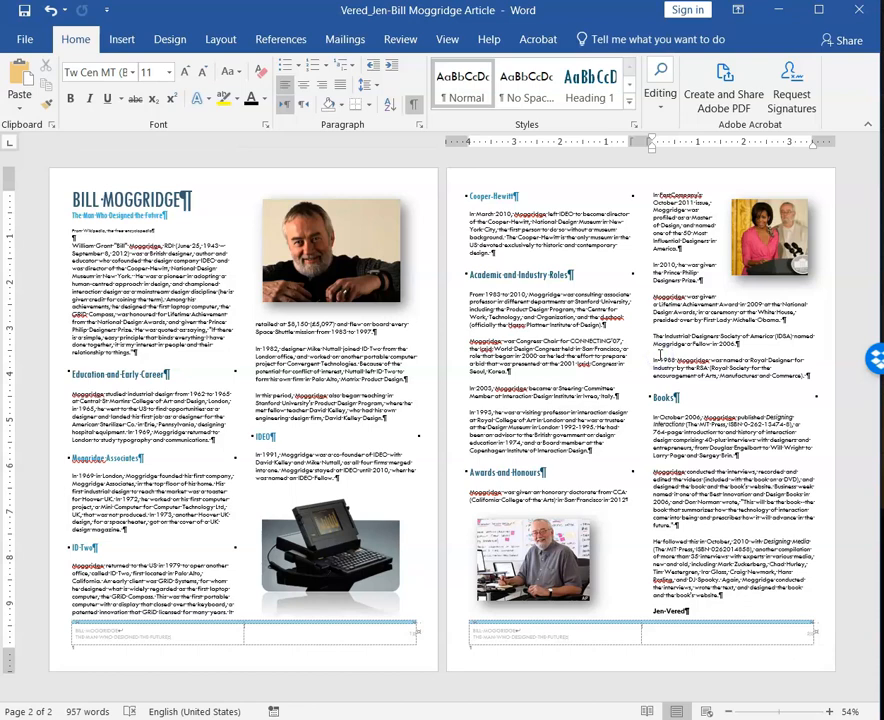
key("ctrl+s")
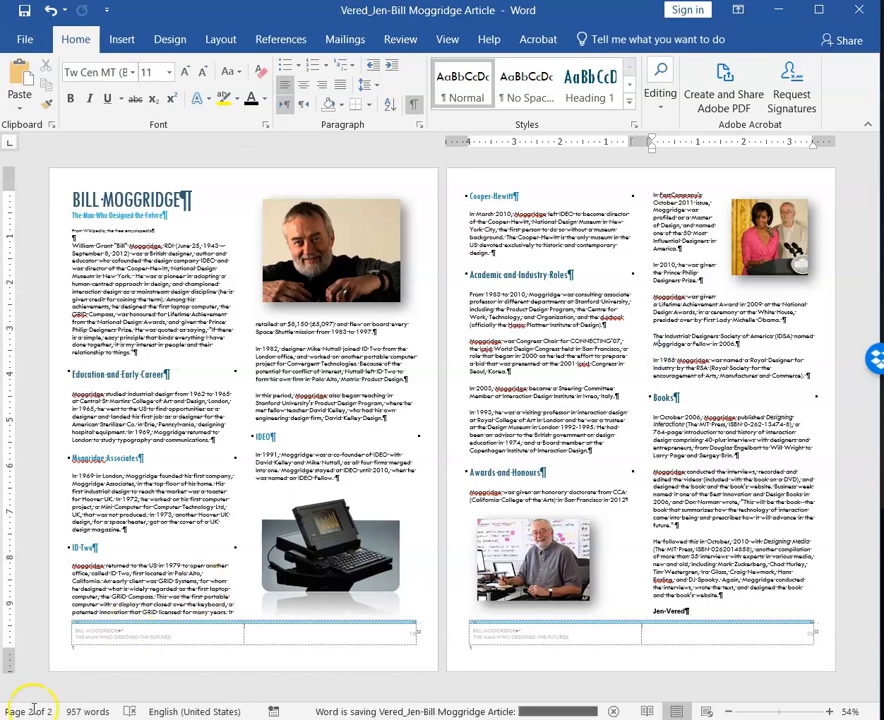